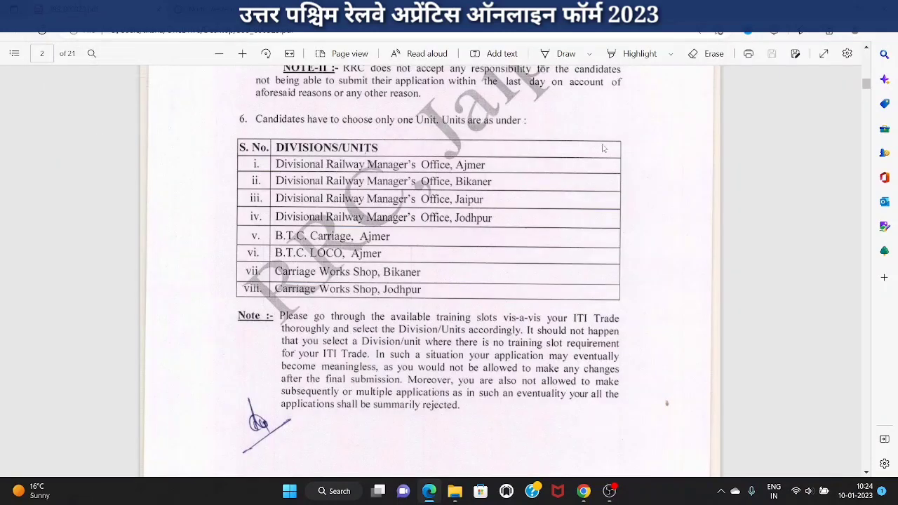
Review the apprentice notification's units and dates, and open the Apprentice online e-application from the Railway Recruitment Cell Jaipur homepage
left_click_drag(866, 84, 866, 57)
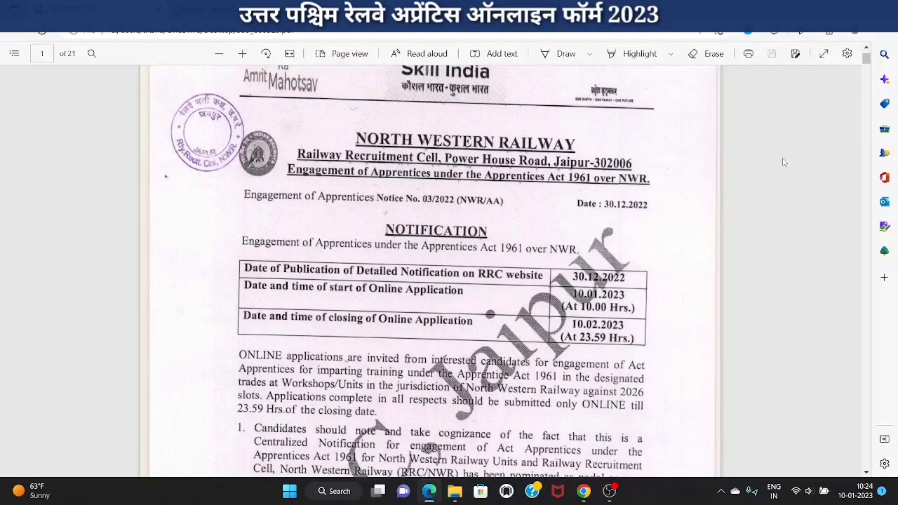
left_click_drag(867, 63, 868, 85)
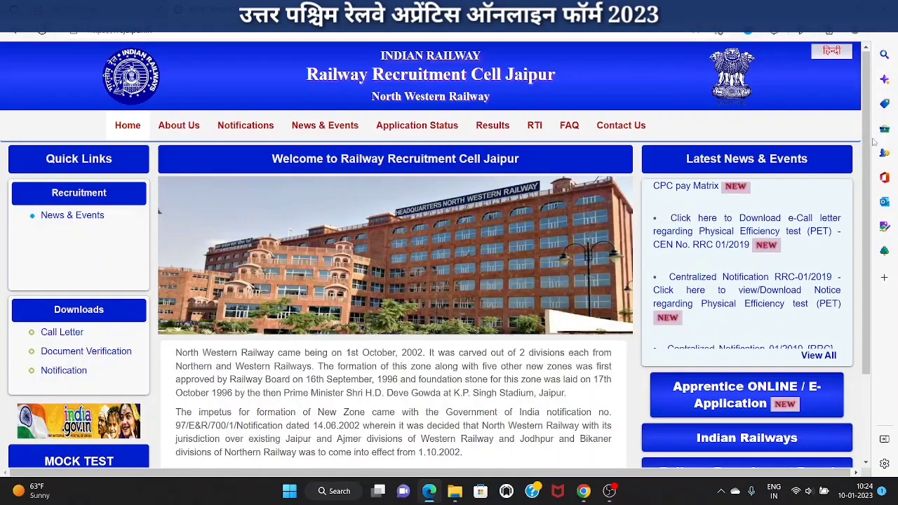
scroll(870, 147, "down", 1)
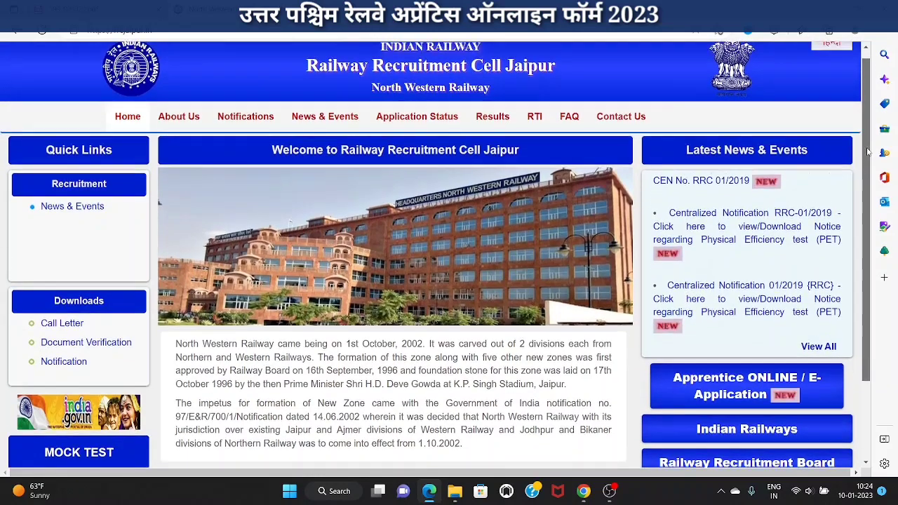
left_click_drag(867, 152, 867, 140)
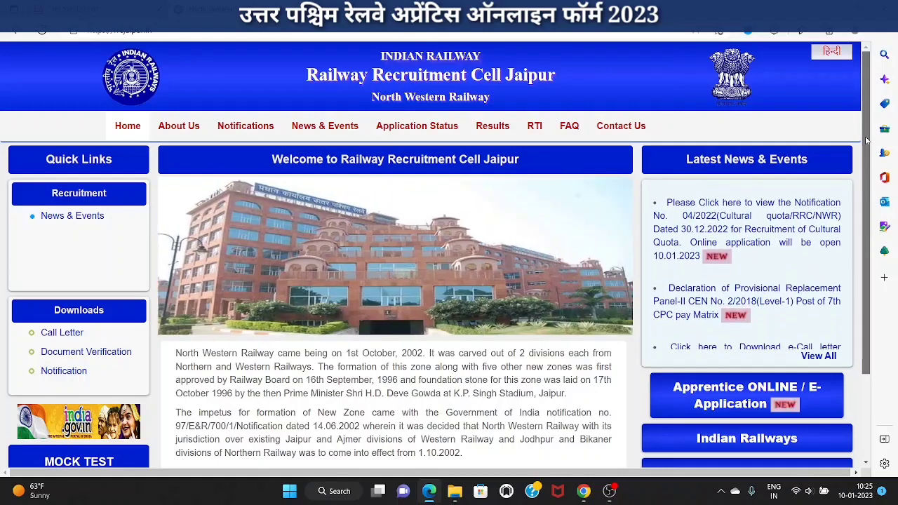
mouse_move(866, 140)
left_mouse_down()
mouse_move(867, 156)
mouse_move(870, 129)
left_mouse_up()
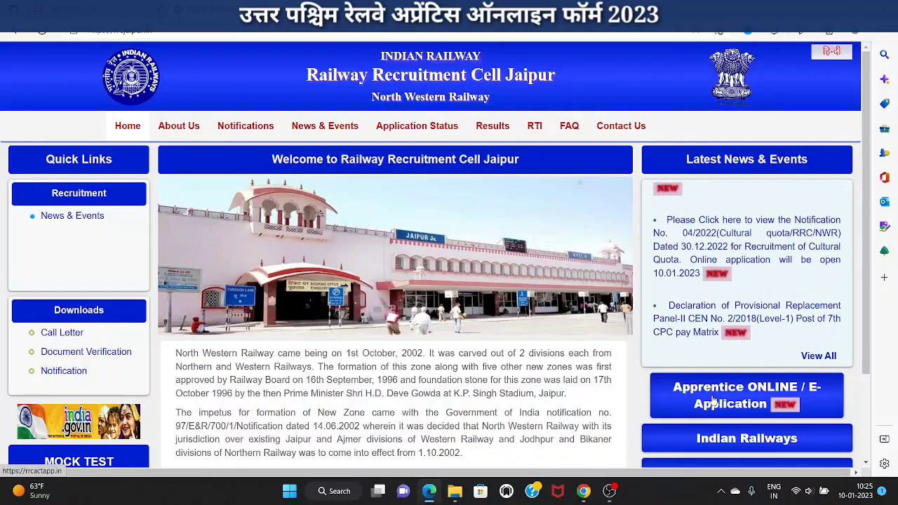
left_click(777, 407)
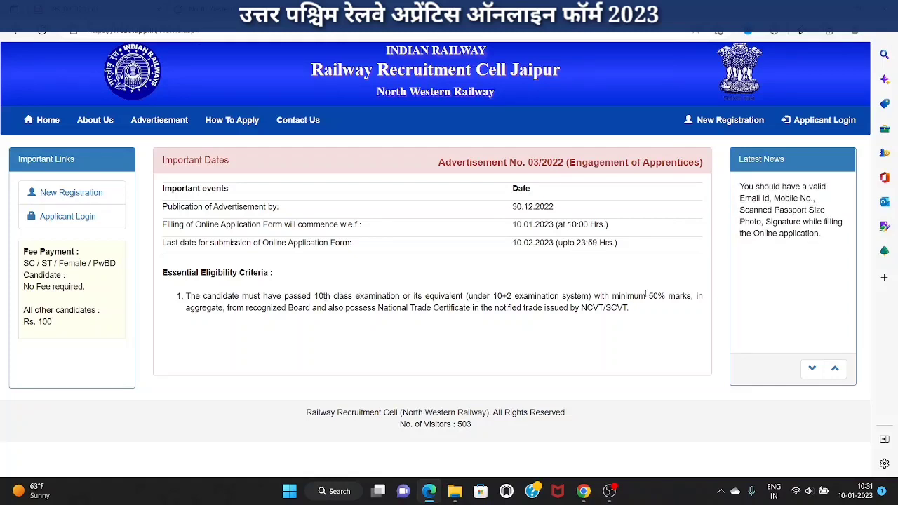
Highlight the 50% marks eligibility criterion and open the new registration form
left_click_drag(645, 295, 703, 297)
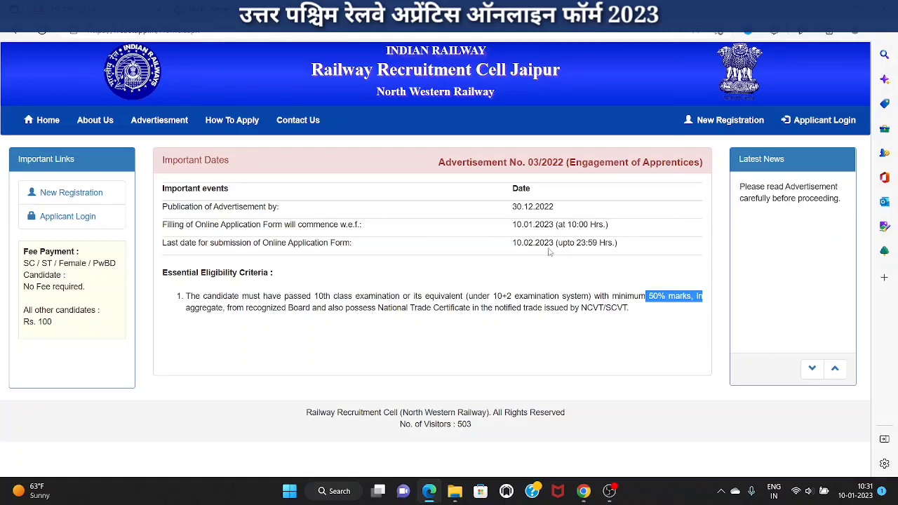
left_click(728, 122)
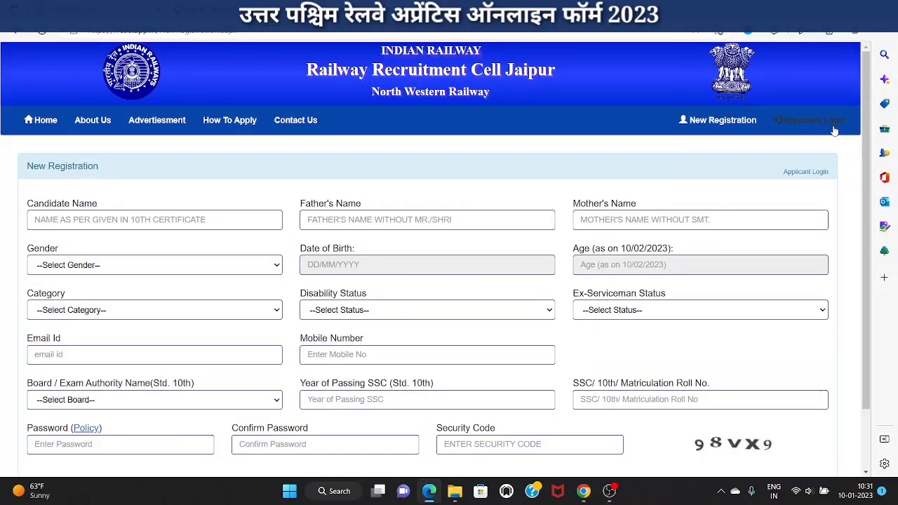
scroll(869, 180, "down", 2)
scroll(870, 181, "down", 1)
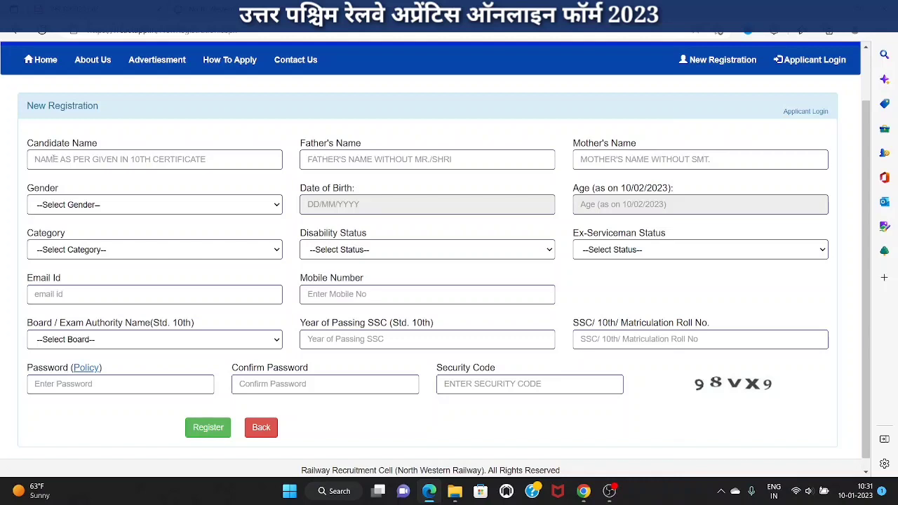
Examine the registration form's candidate and parent name fields, gender options, date of birth picker and age field
left_click(54, 160)
left_click(344, 162)
left_click(638, 152)
left_click(130, 195)
left_click(129, 209)
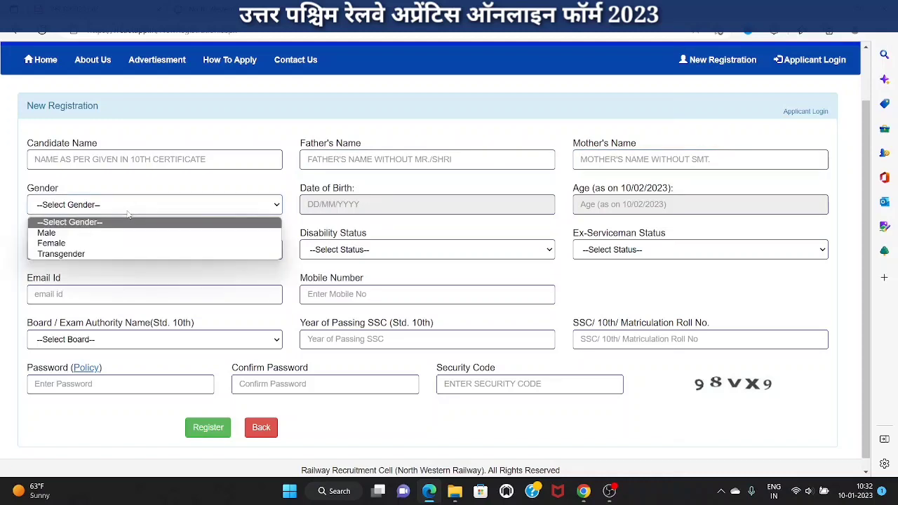
left_click(392, 204)
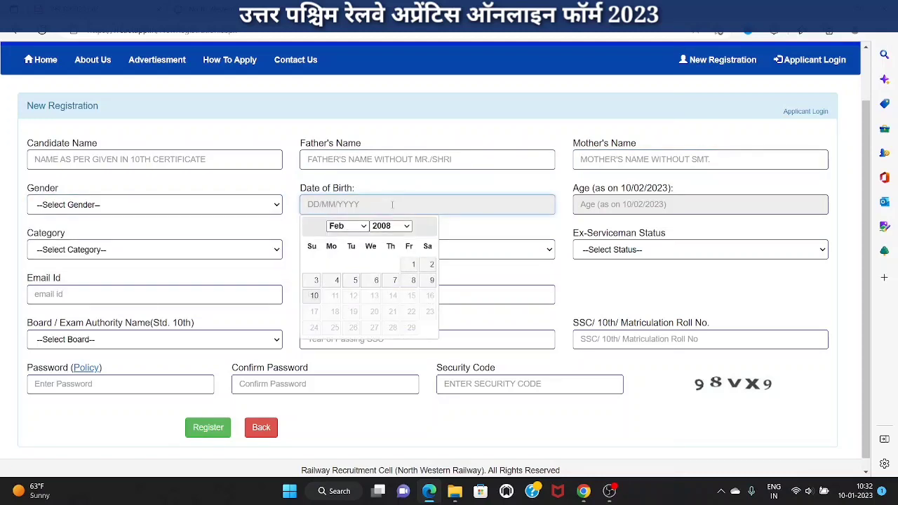
left_click(623, 187)
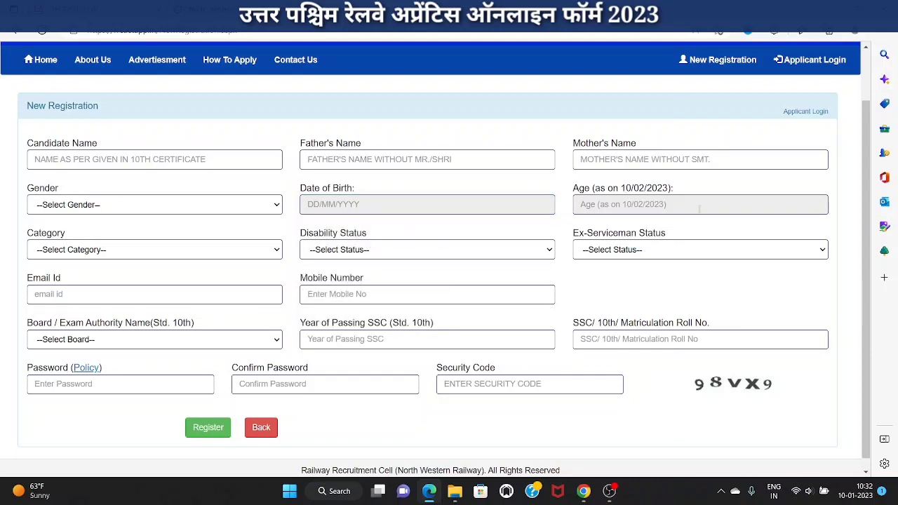
Examine the category field and the OBC certificate format in the notification PDF
left_click(128, 251)
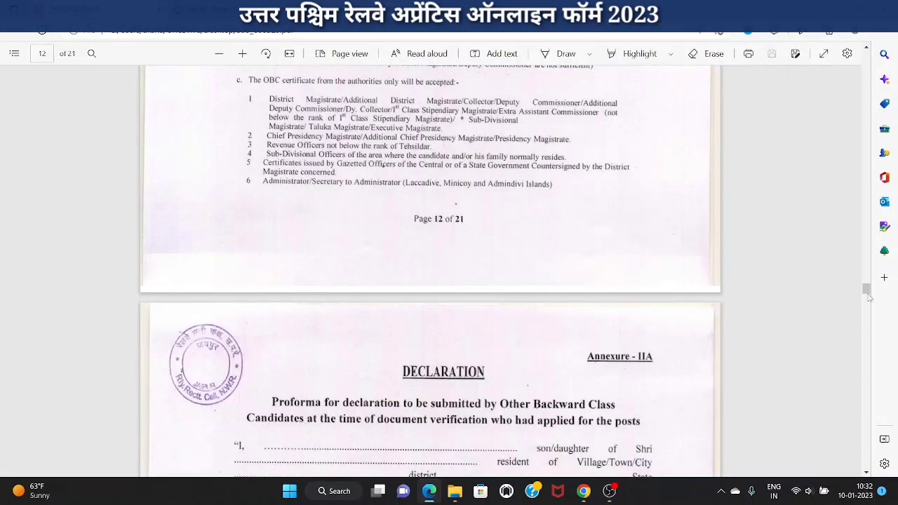
scroll(867, 287, "down", 10)
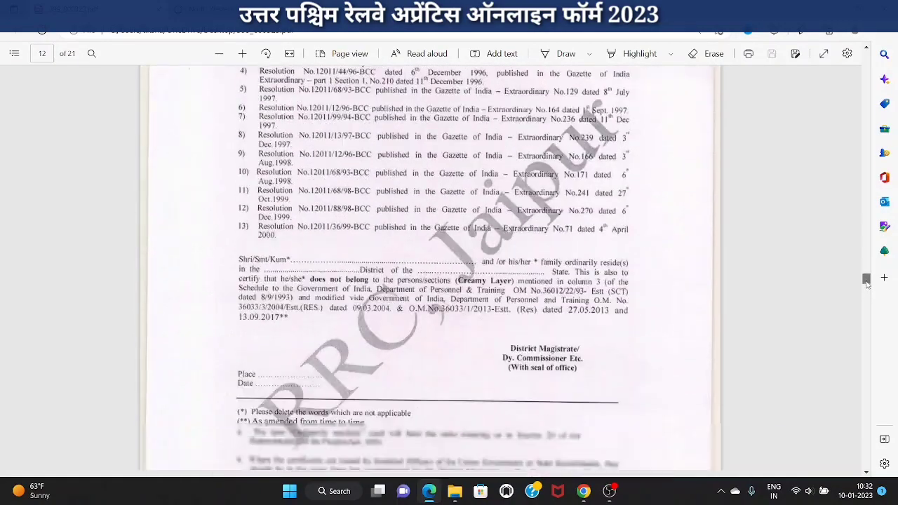
mouse_move(867, 278)
left_mouse_down()
mouse_move(866, 254)
mouse_move(866, 276)
left_mouse_up()
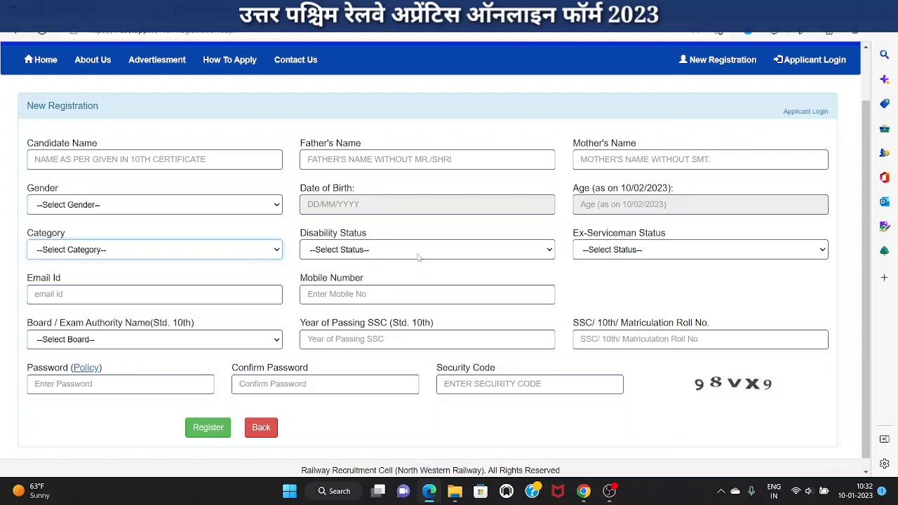
Examine the ex-serviceman status field and the e-mail ID field's instructions on the registration form
left_click(657, 249)
left_click(658, 249)
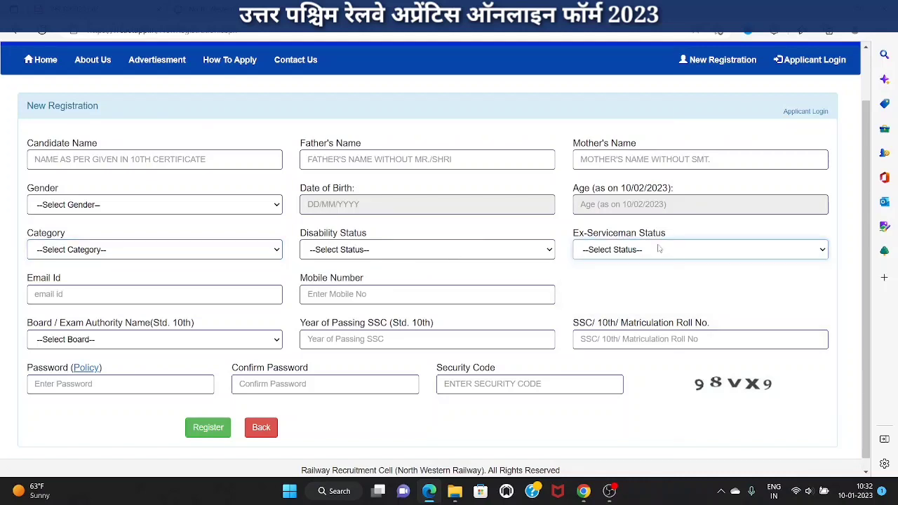
left_click(128, 294)
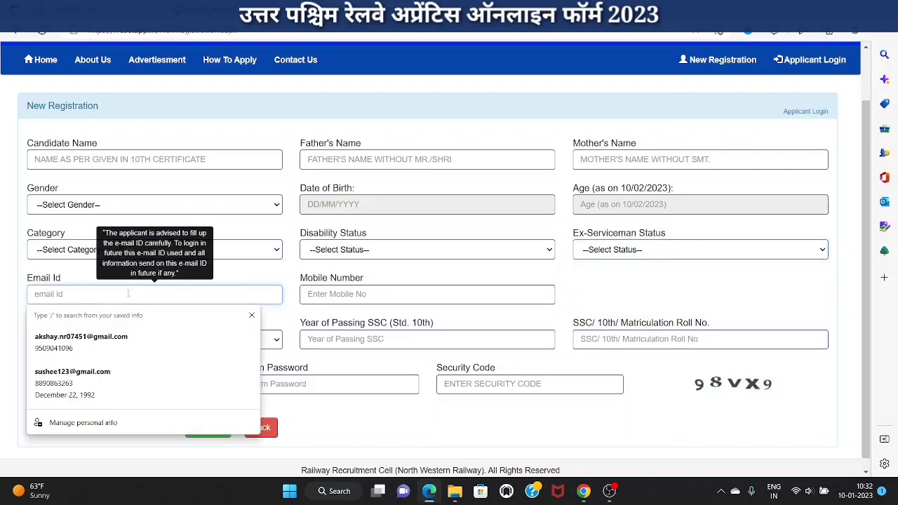
left_click(213, 281)
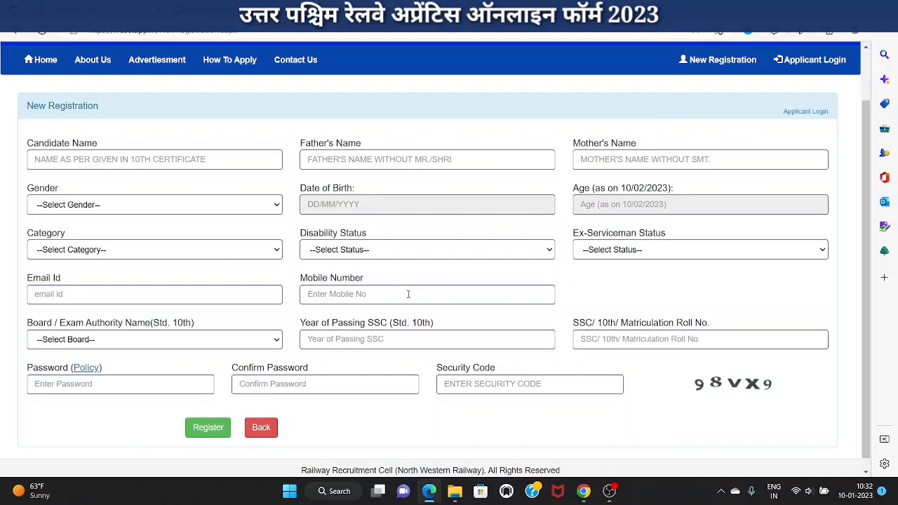
Examine the list of 10th examination boards and the SSC passing year and roll number fields
left_click(182, 346)
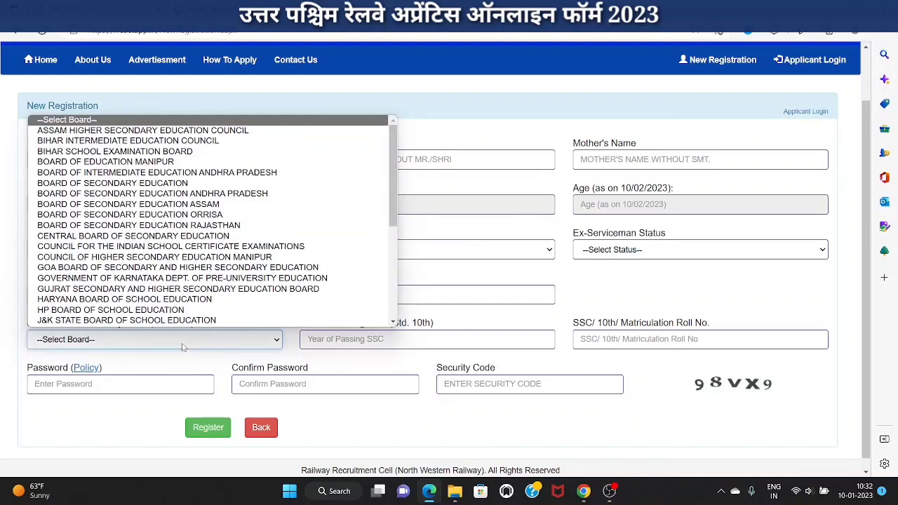
scroll(391, 194, "down", 5)
scroll(372, 143, "up", 5)
left_click(440, 319)
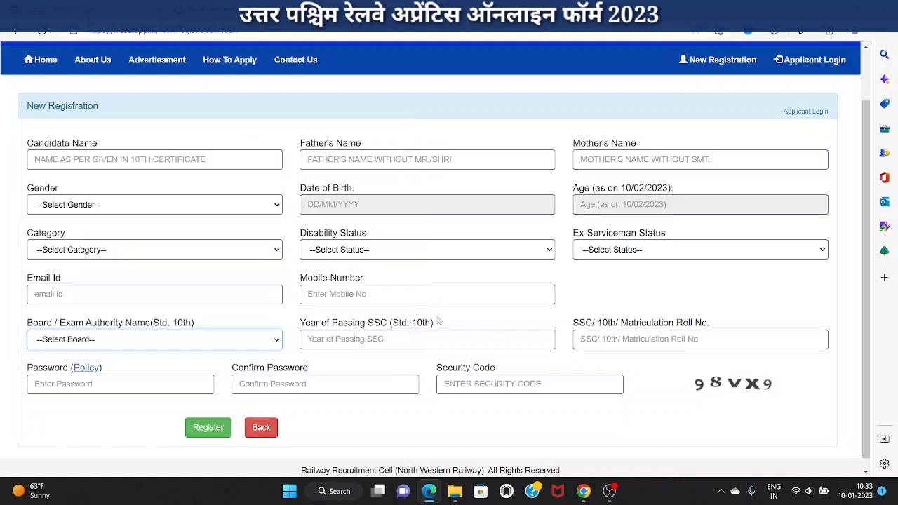
left_click(327, 339)
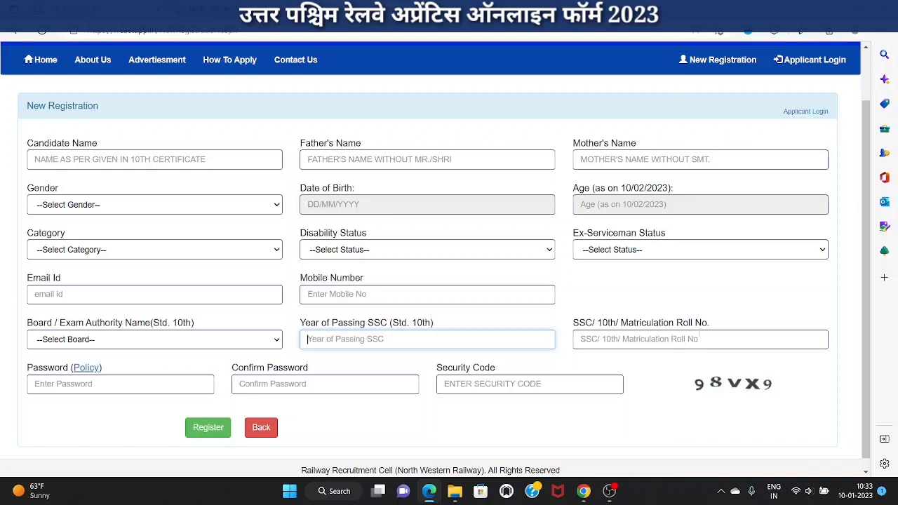
left_click(699, 337)
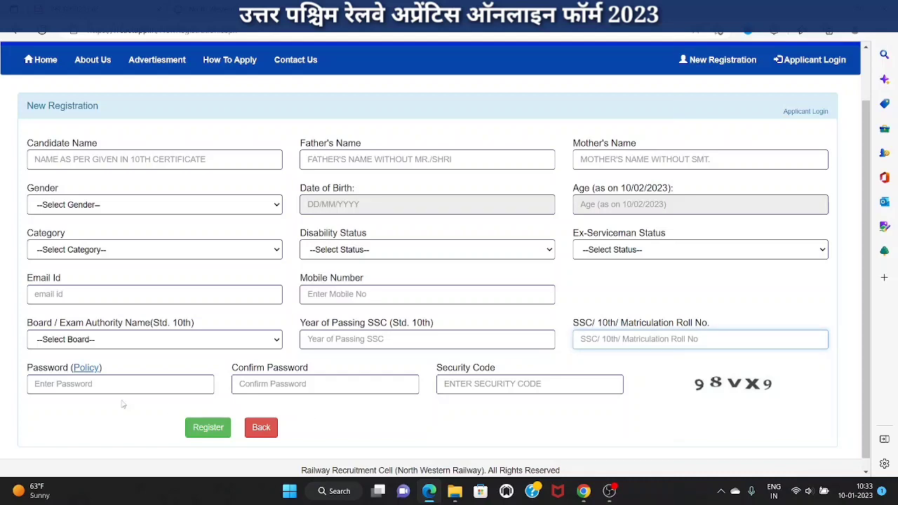
Read the password policy, close it and go to the password confirmation field
left_click(96, 382)
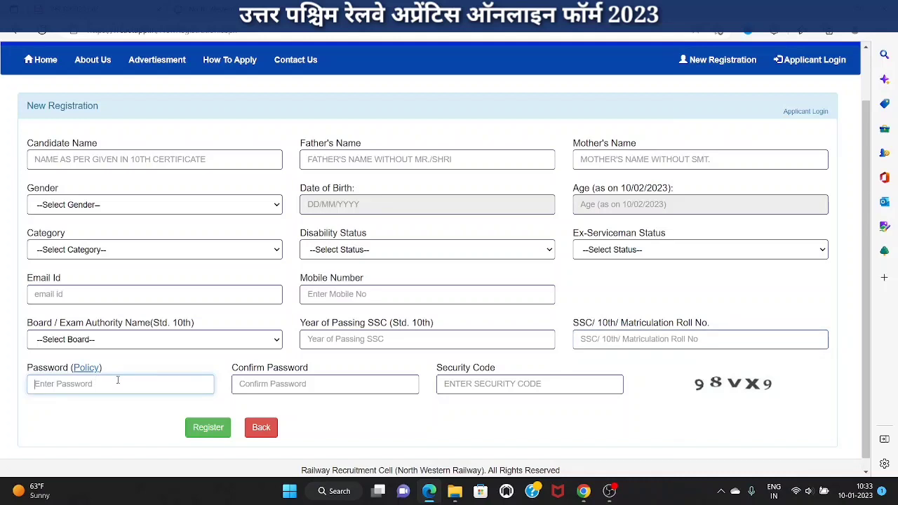
left_click(89, 367)
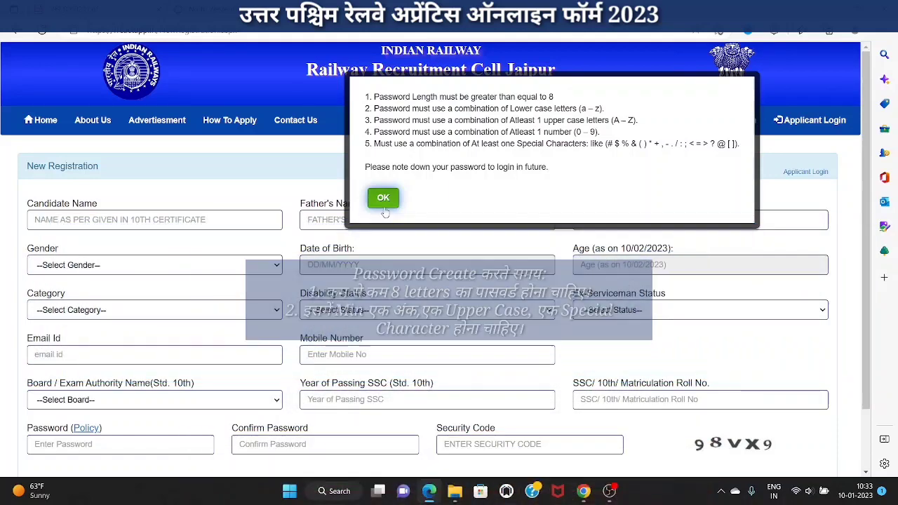
left_click(384, 202)
left_click(267, 440)
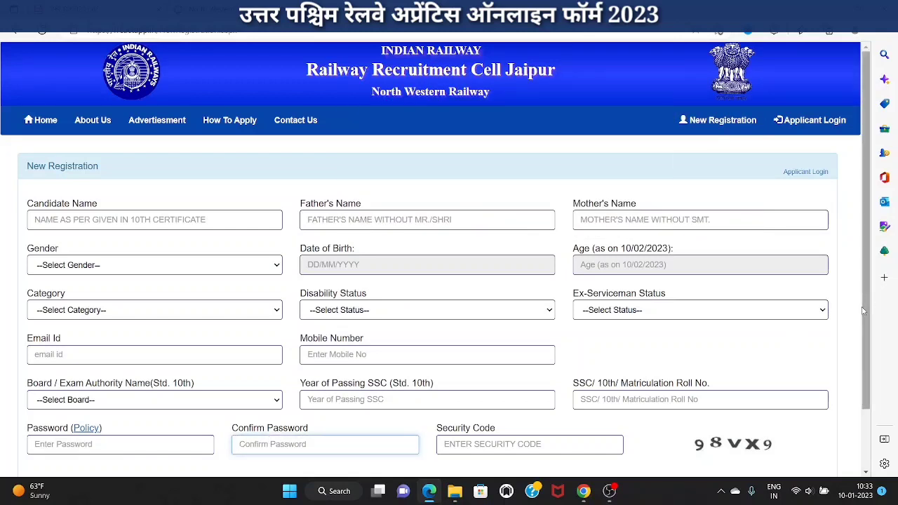
Register with the completed form, including its security code, and confirm submission of the registration details
scroll(863, 311, "down", 2)
left_click(606, 371)
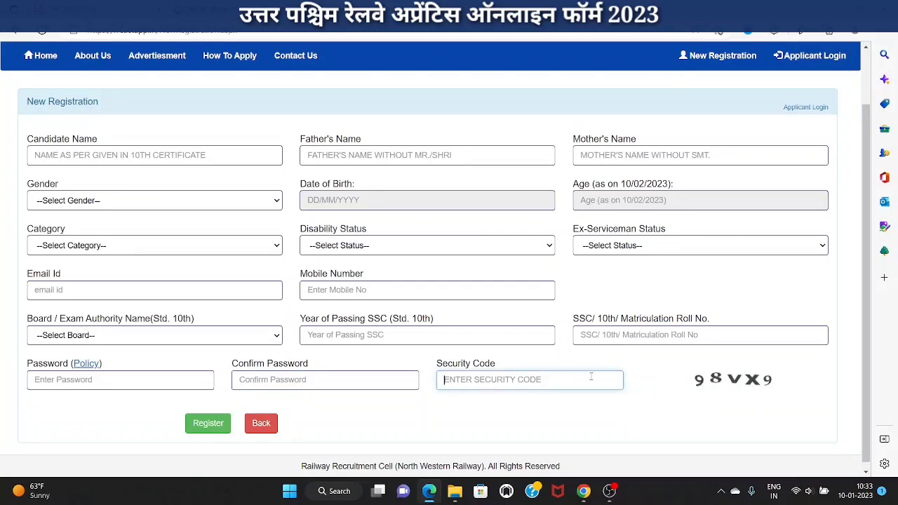
left_click(207, 423)
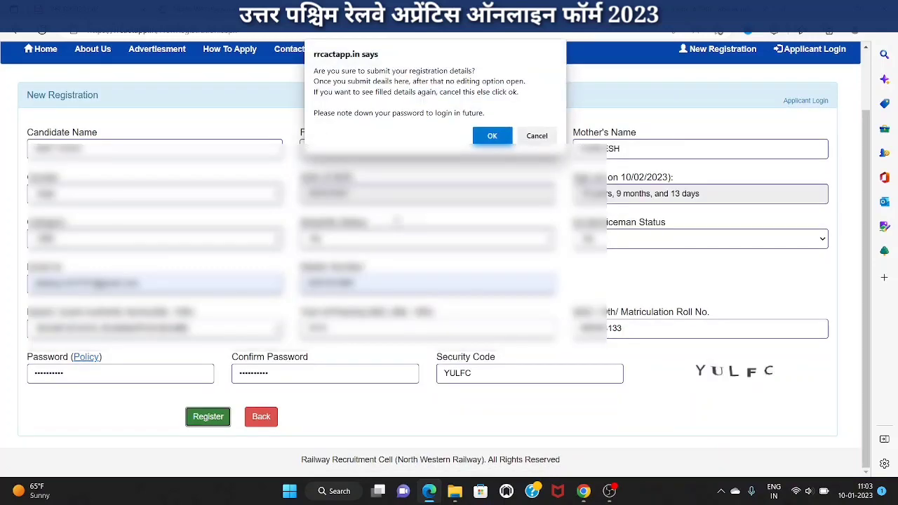
left_click(493, 136)
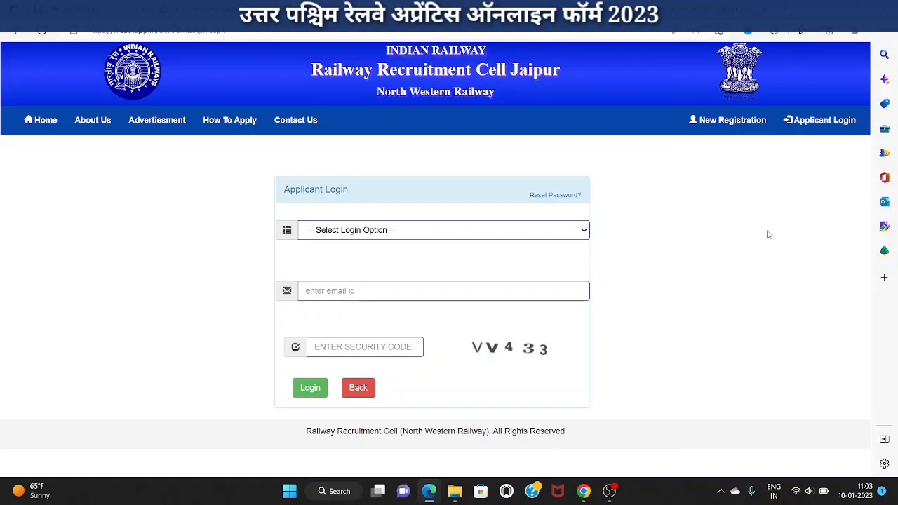
Set the applicant login option to By Email Id & Password
left_click(434, 238)
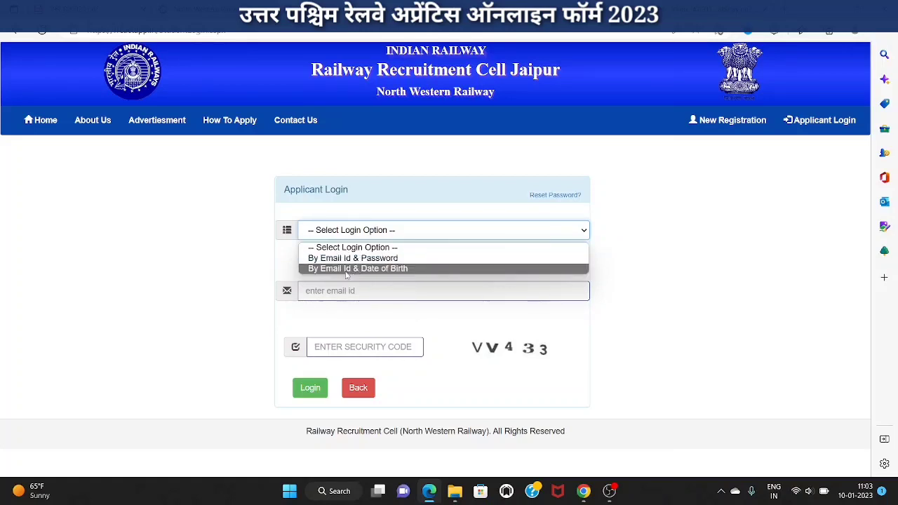
left_click(398, 260)
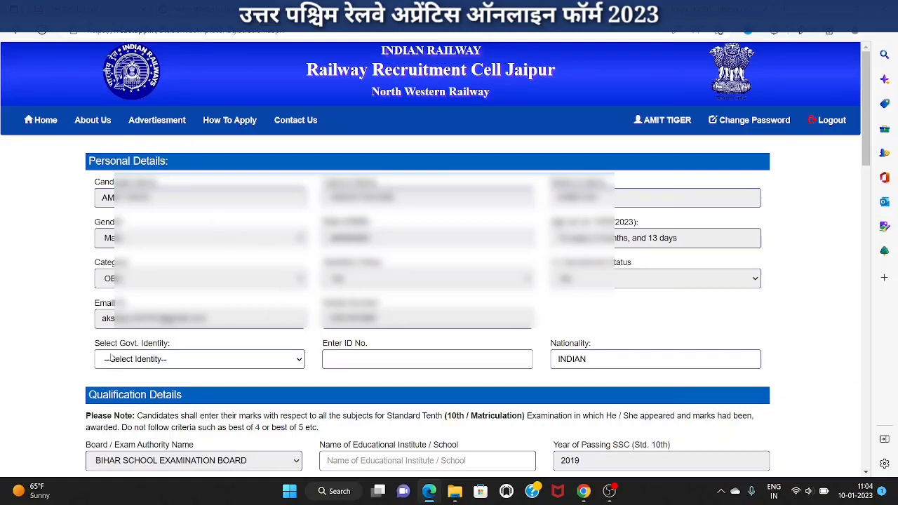
Select Aadhar Card as the government identity and go to its 12-digit number field
left_click(156, 358)
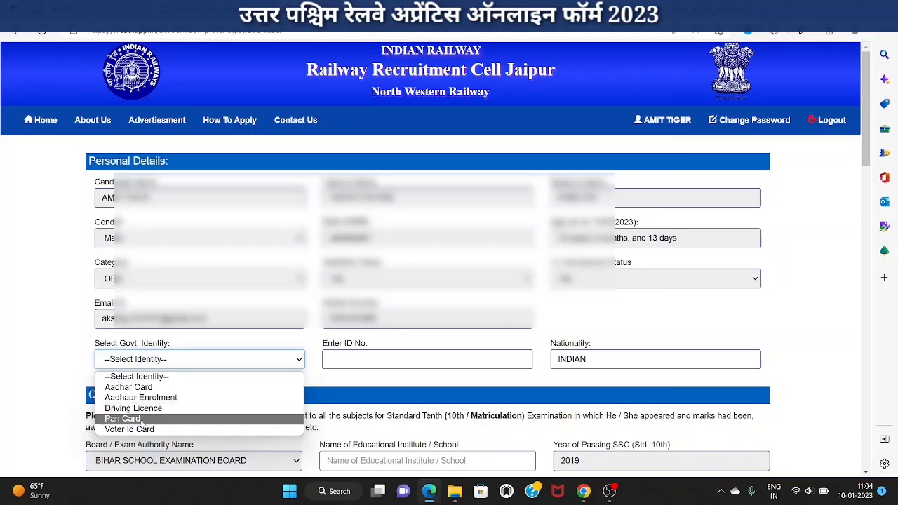
left_click(166, 391)
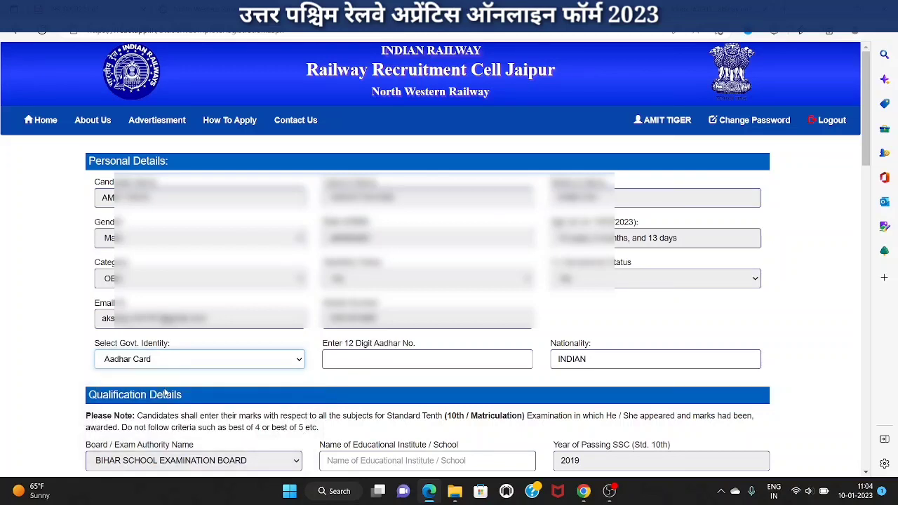
left_click(359, 362)
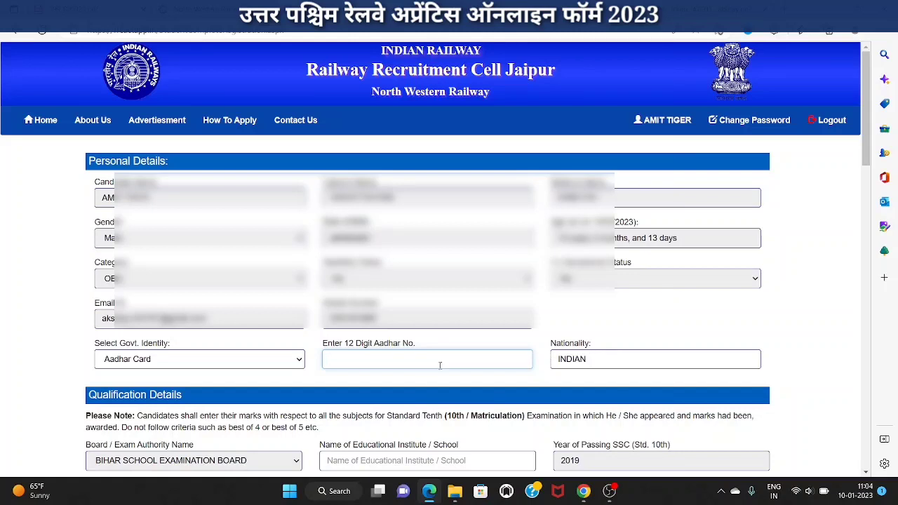
Examine the qualification details, cluster unit and technical qualification sections of the application form
left_click_drag(863, 158, 886, 234)
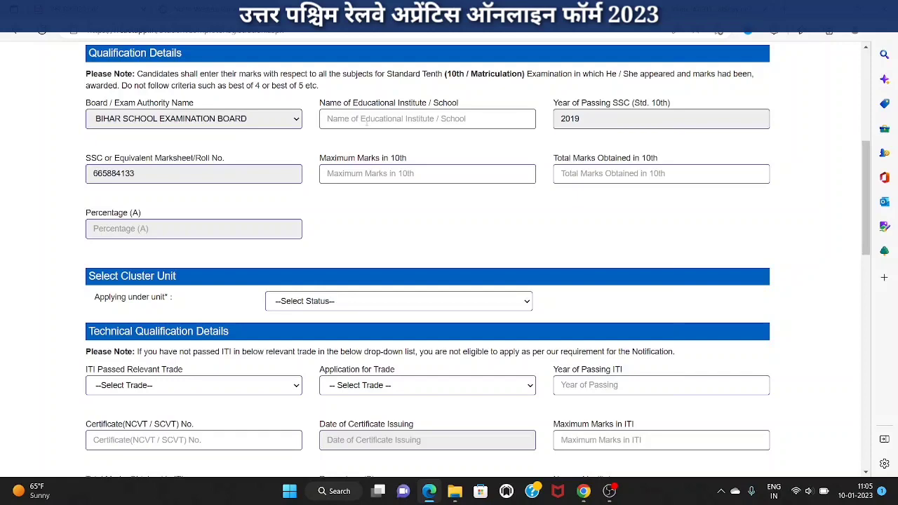
left_click(405, 121)
left_click(546, 148)
left_click_drag(866, 231, 876, 290)
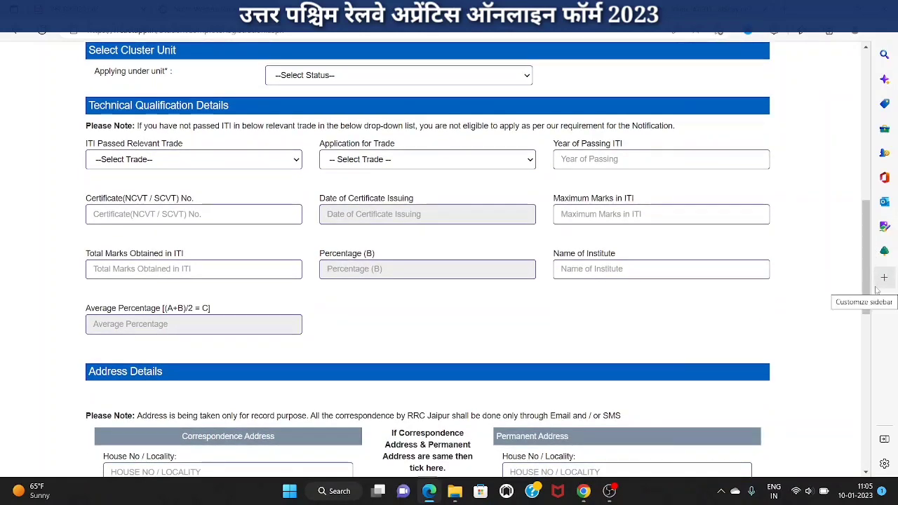
Check the trade-wise training slots of the Ajmer and Bikaner DRM Office units in the notification PDF
left_click(389, 75)
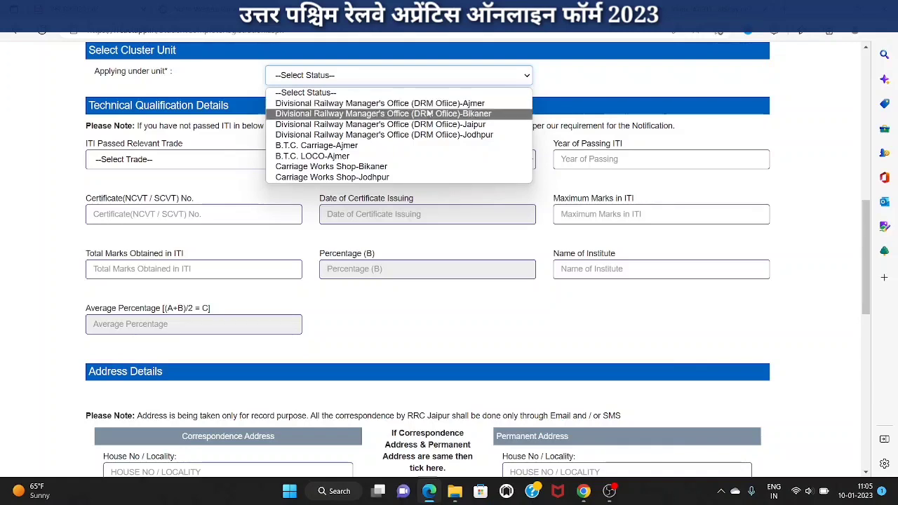
left_click(91, 10)
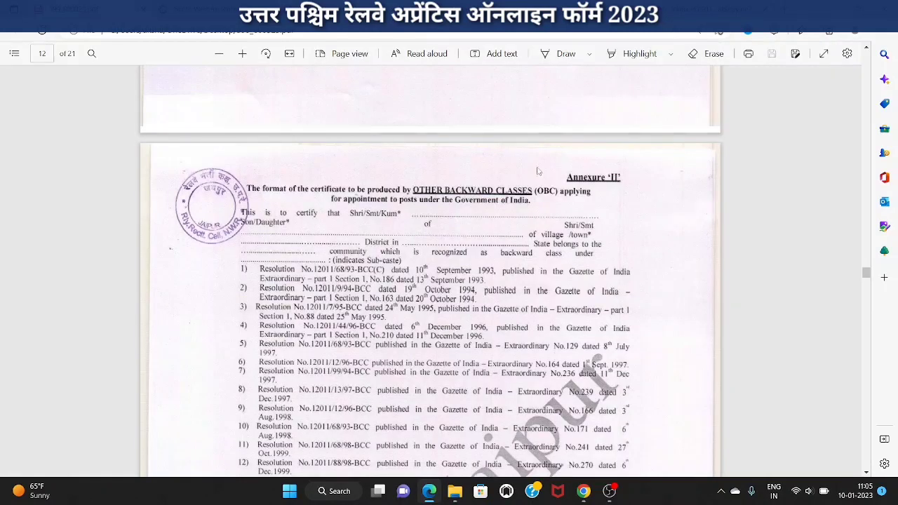
left_click_drag(866, 273, 866, 96)
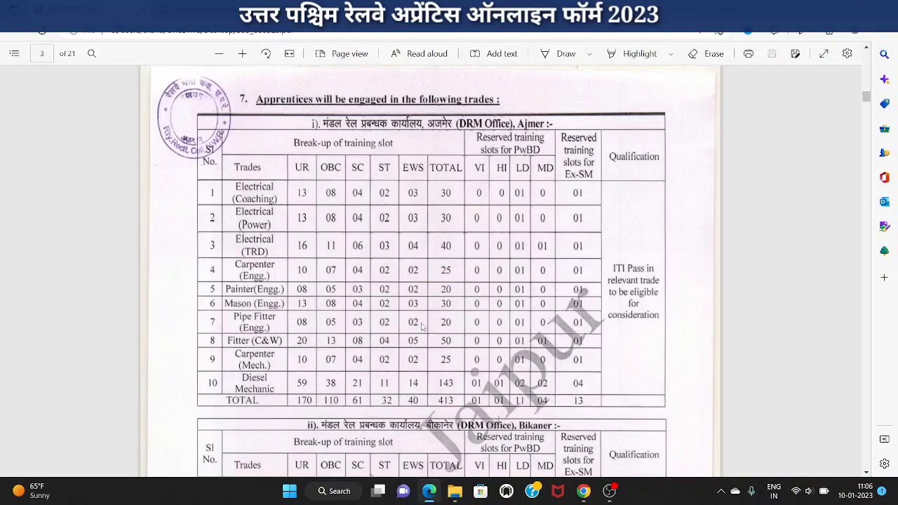
left_click_drag(867, 97, 870, 101)
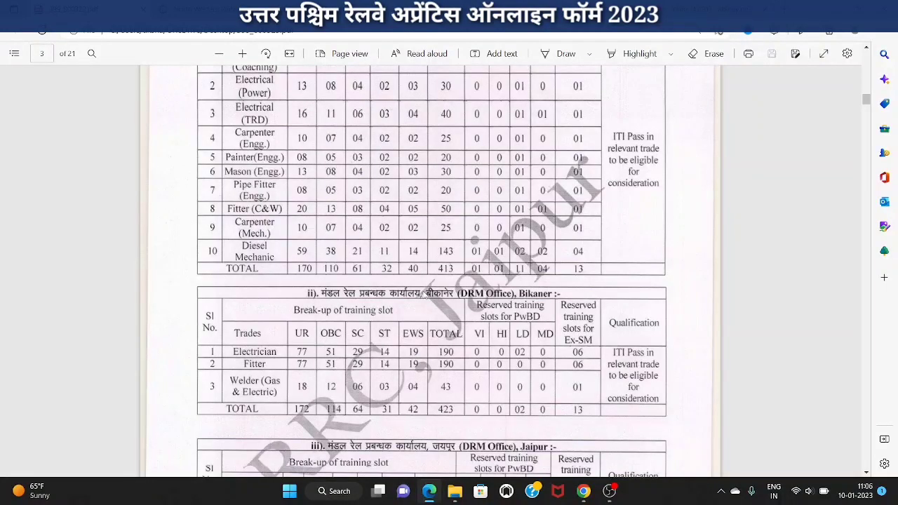
left_click(210, 10)
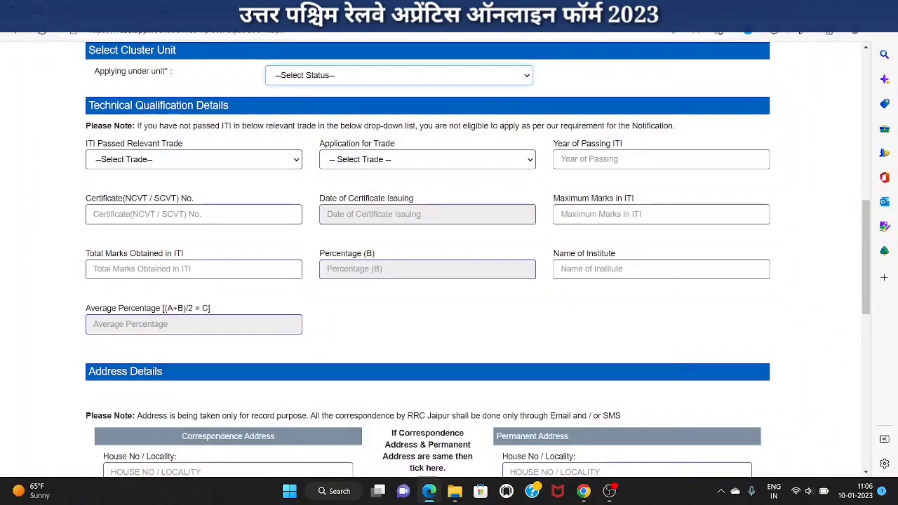
Apply under the Divisional Railway Manager's Office Ajmer, with Electrical (Power) as both the passed ITI trade and the application trade
left_click(381, 75)
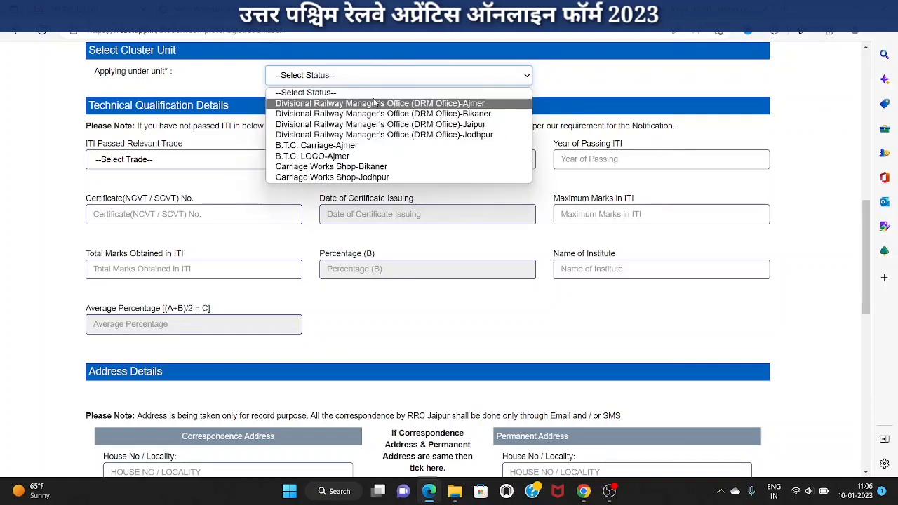
left_click(374, 103)
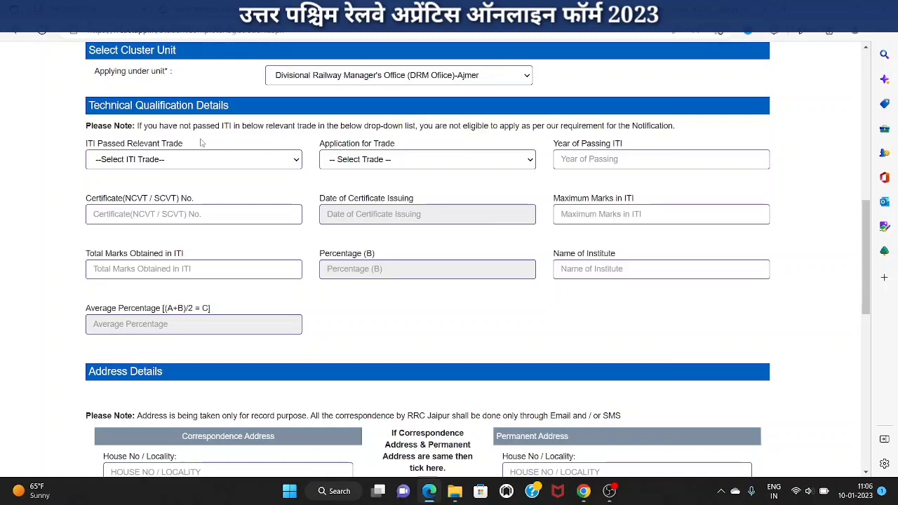
left_click(155, 160)
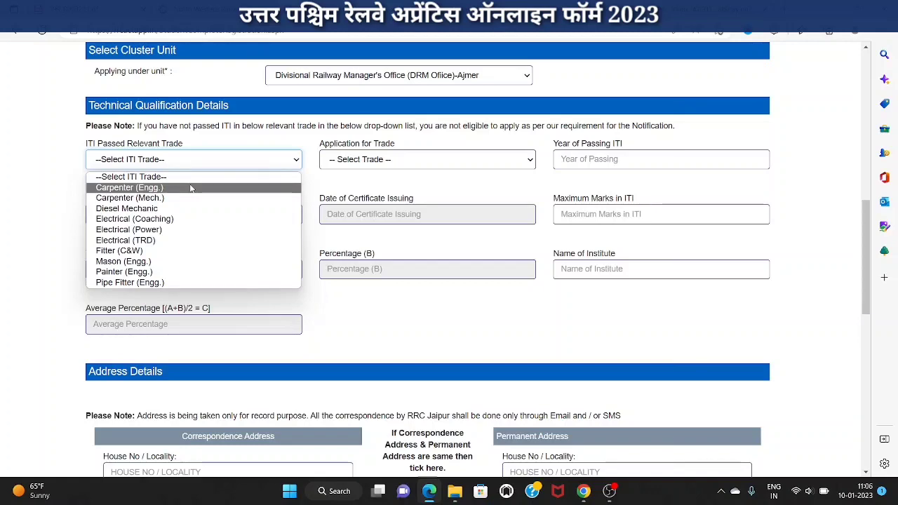
left_click(172, 230)
left_click(424, 162)
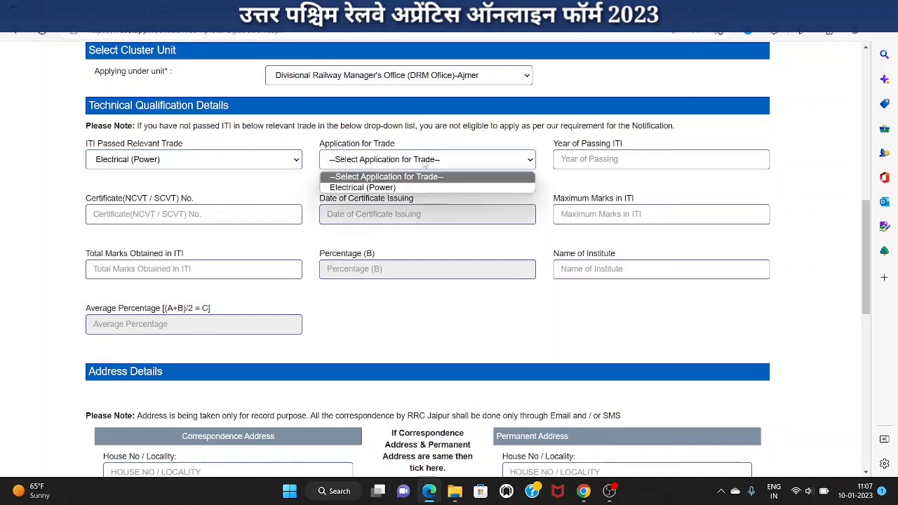
left_click(401, 188)
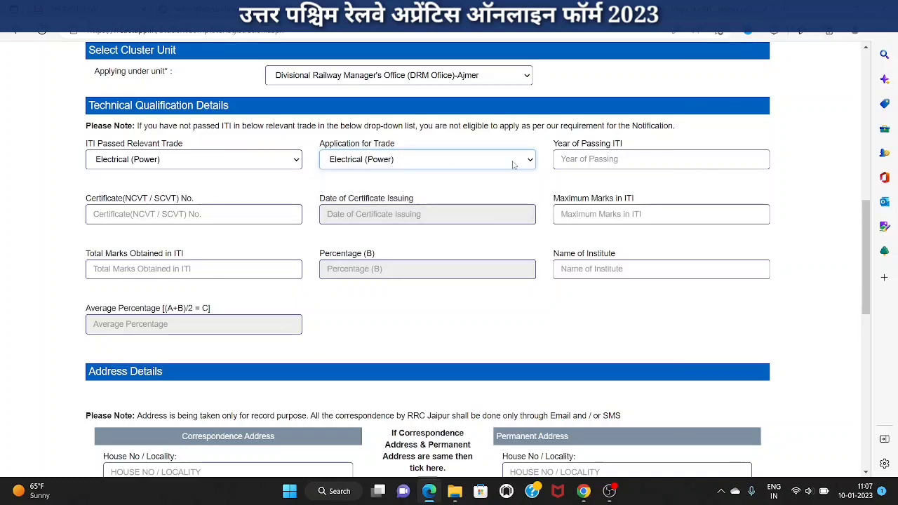
Enter 1400 as the maximum marks in ITI and go to the total marks obtained field
left_click(607, 160)
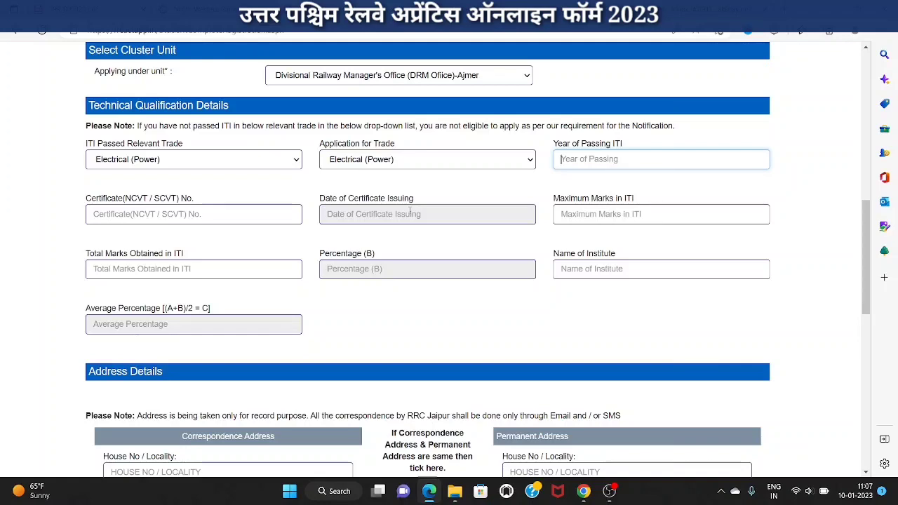
left_click(617, 213)
type("1400")
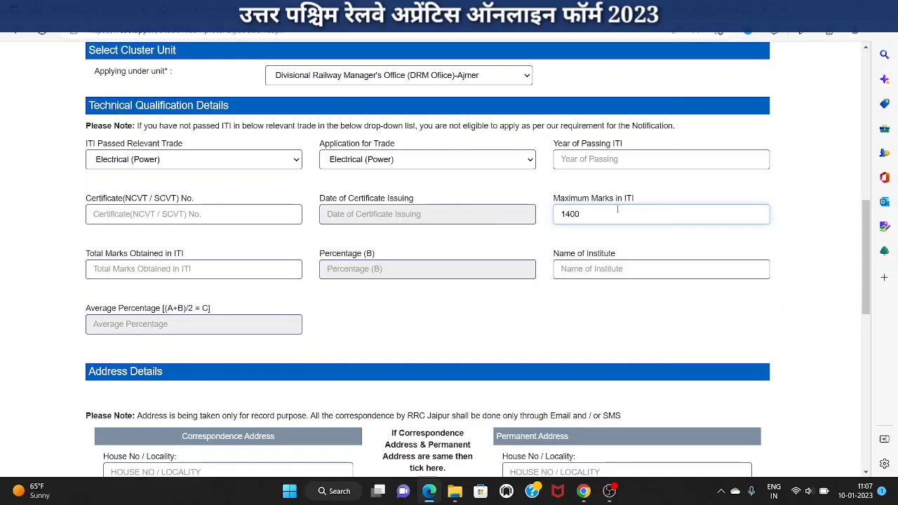
left_click(202, 267)
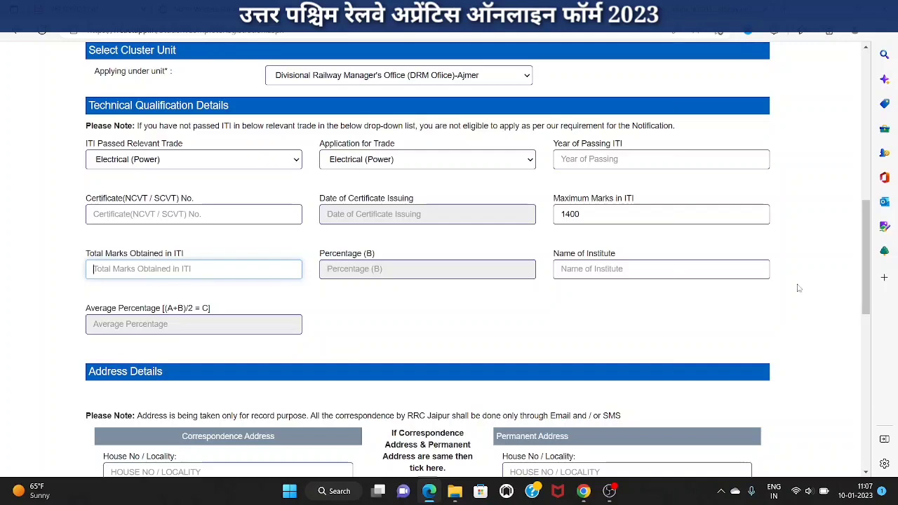
Tick and clear the option stating that the correspondence and permanent addresses are the same
left_click_drag(865, 266, 856, 343)
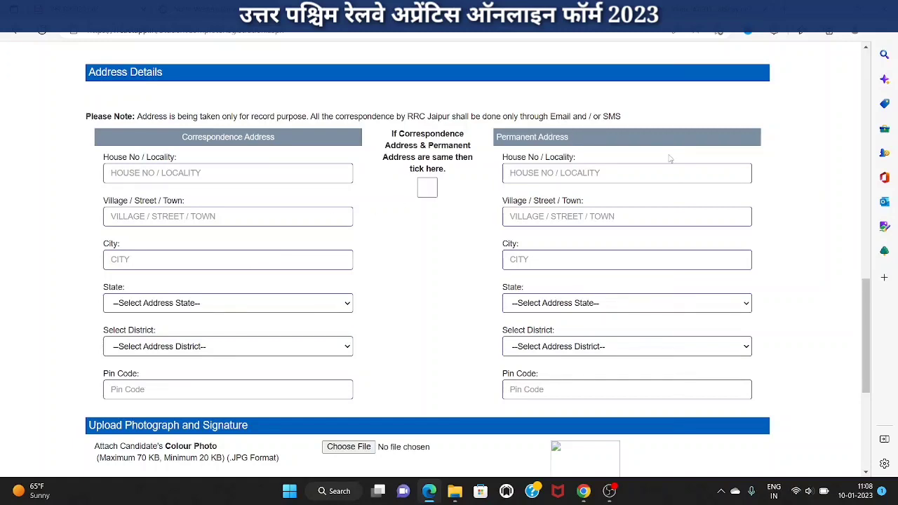
left_click(434, 192)
left_click(434, 192)
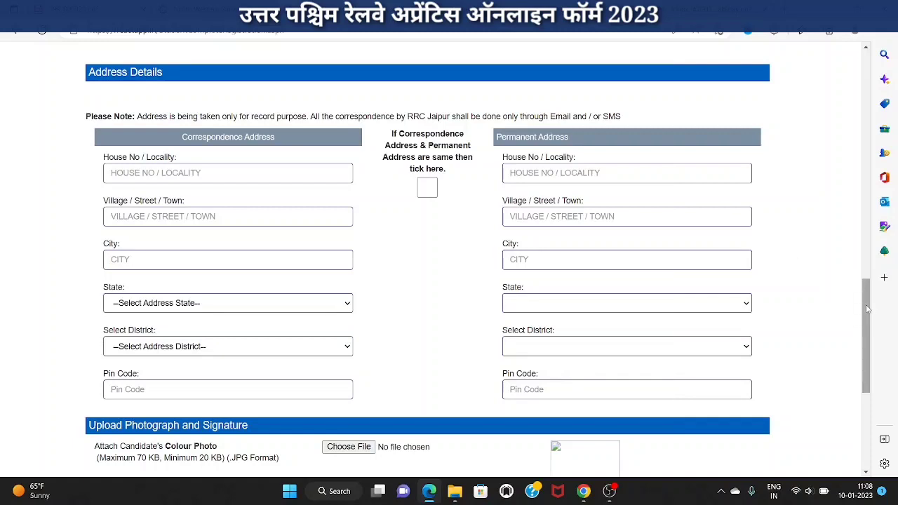
Save the completed application form, accept the declaration on its preview and save the application
left_click_drag(867, 308, 863, 384)
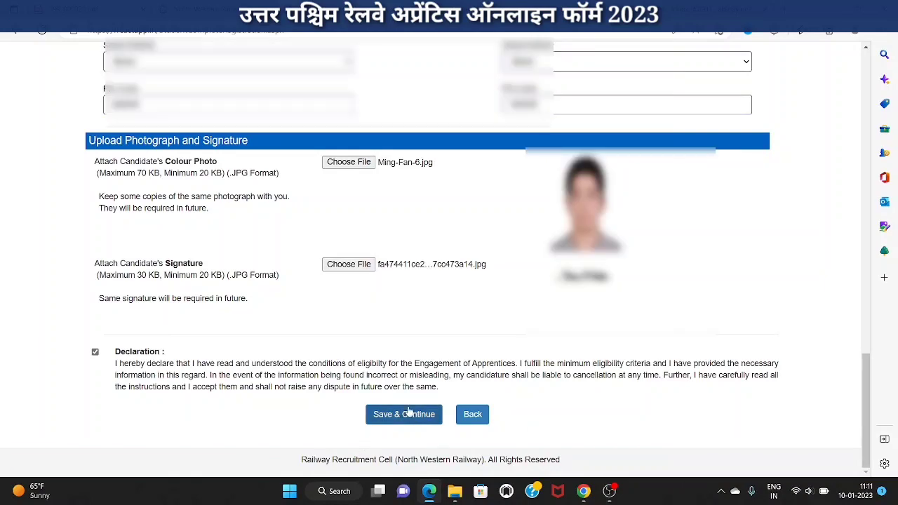
left_click(416, 415)
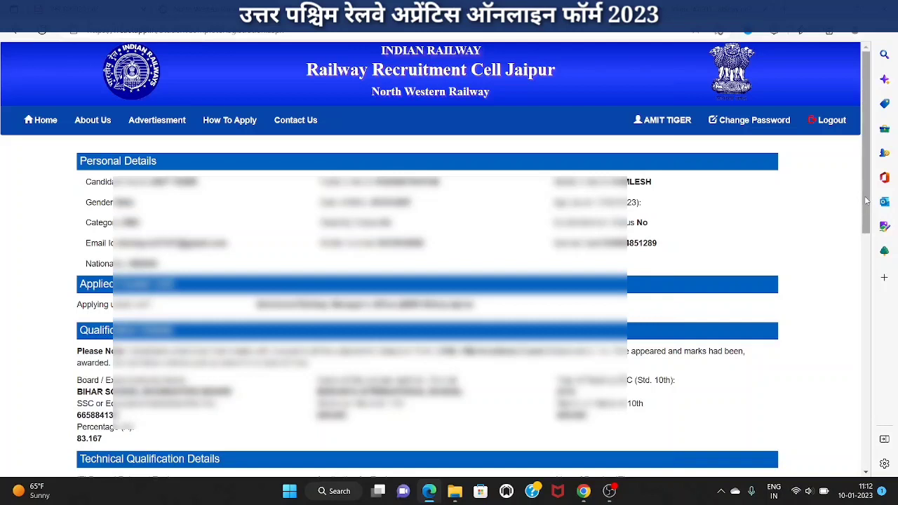
left_click_drag(866, 201, 854, 456)
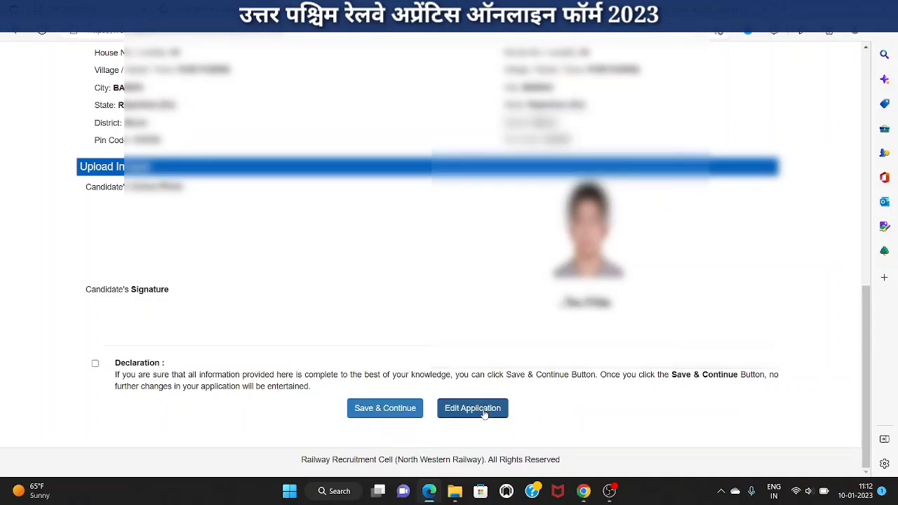
left_click(96, 363)
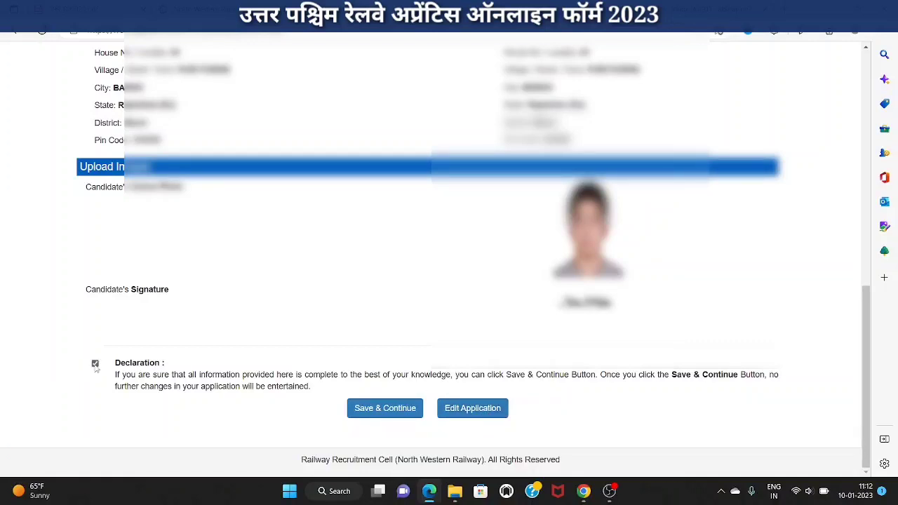
left_click(392, 412)
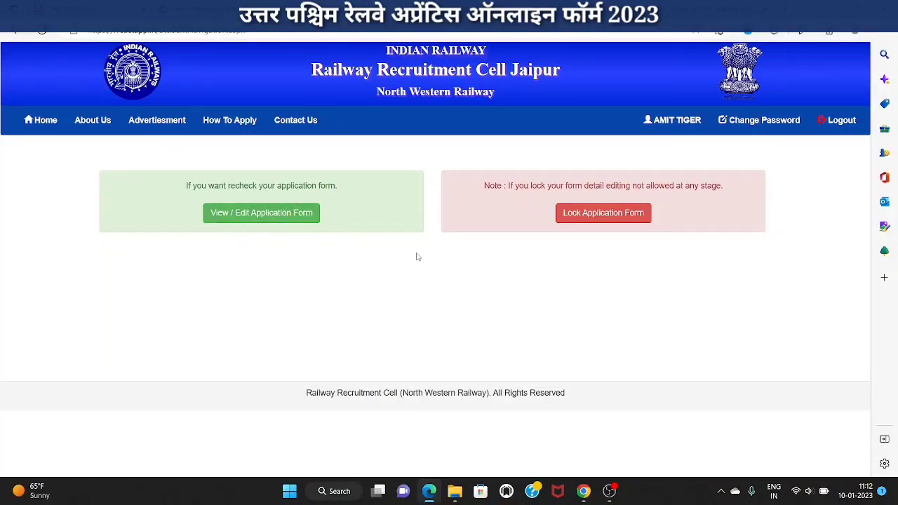
Lock the application form and proceed to the fee payment page's payment options
left_click(615, 223)
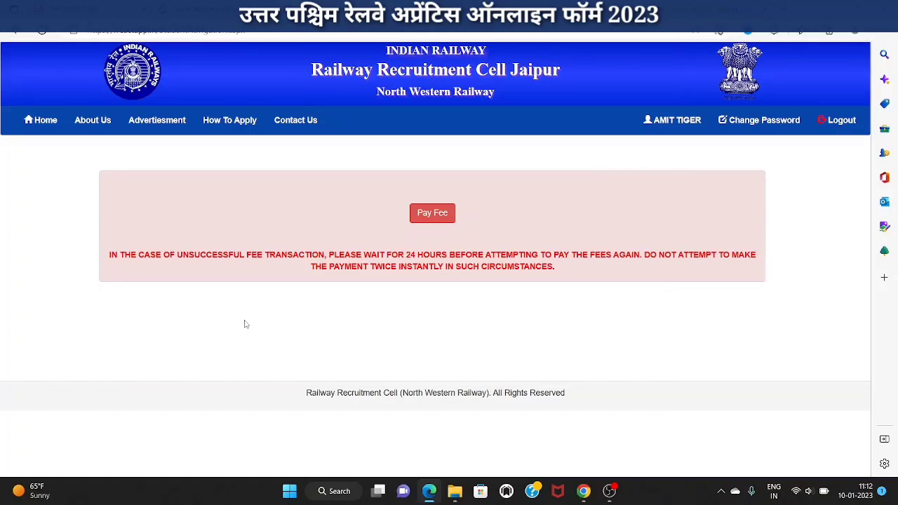
left_click(432, 213)
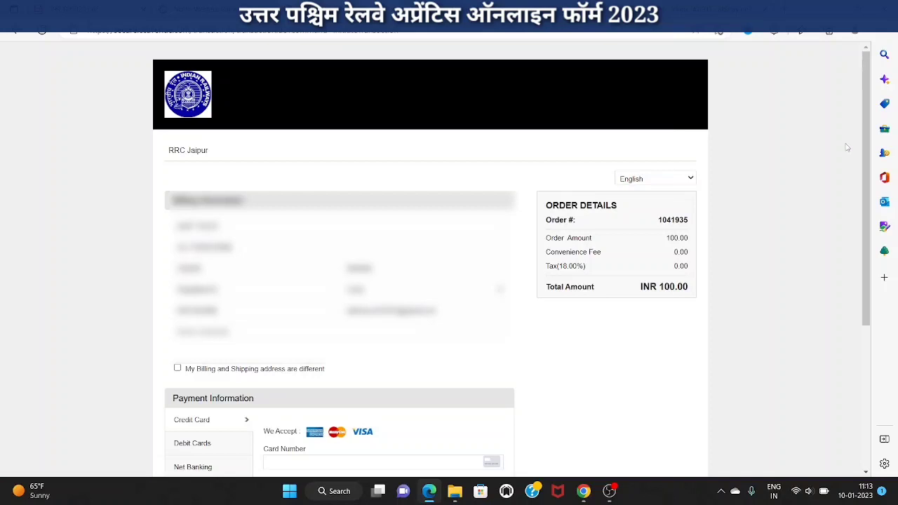
left_click_drag(867, 163, 847, 303)
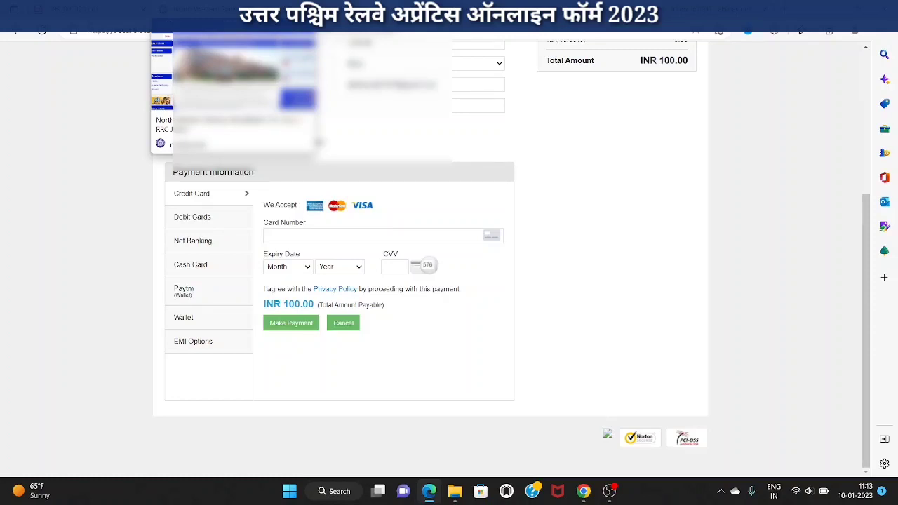
Switch to the Railway Recruitment Cell Jaipur home page
left_click(203, 9)
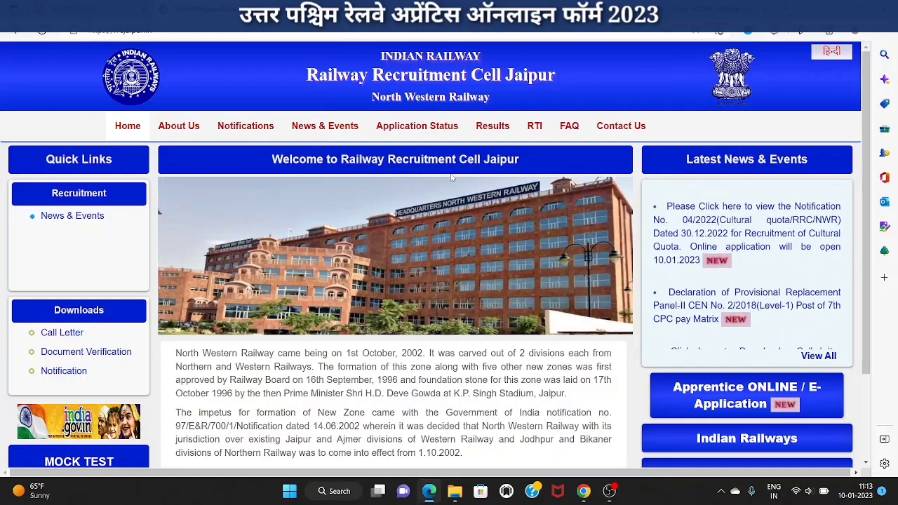